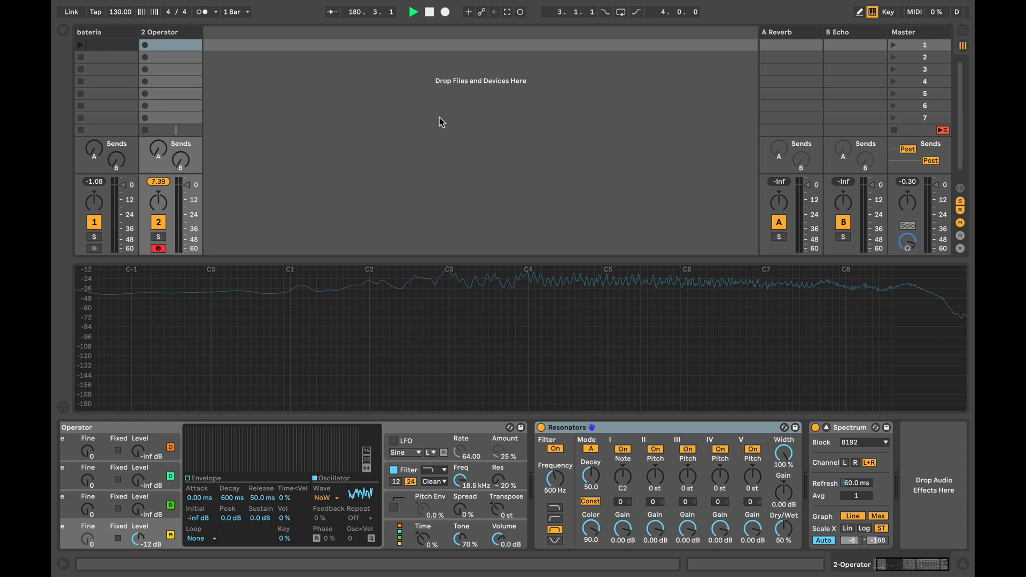
Try an Auto Filter ahead of Resonators as a band-pass at about 551 Hz with 89% resonance, and remove it
{"action": "left_click", "coordinate": [62, 31]}
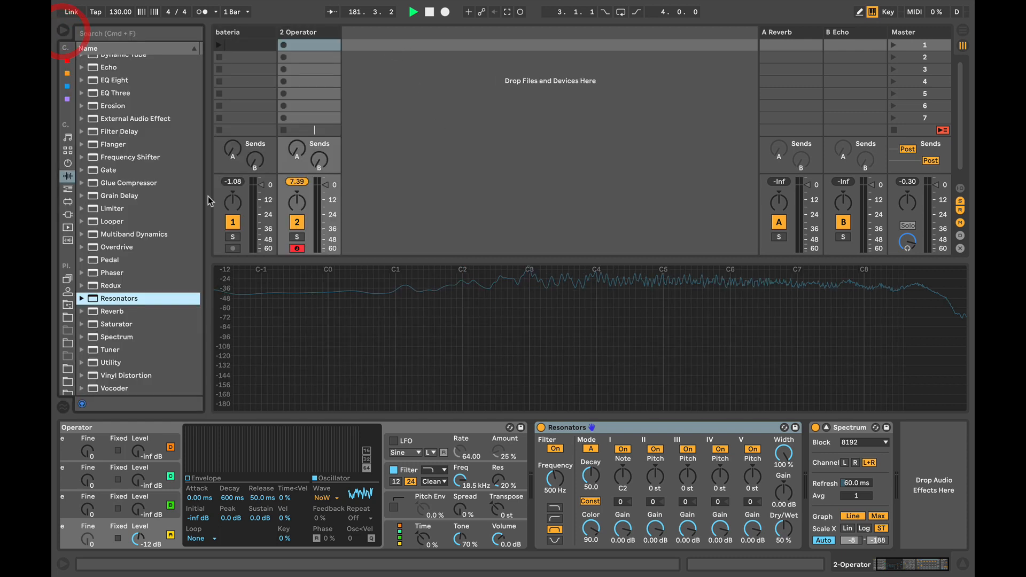
{"action": "scroll", "coordinate": [147, 137], "scroll_direction": "up", "scroll_amount": 5}
{"action": "left_click_drag", "start_coordinate": [122, 87], "coordinate": [523, 439]}
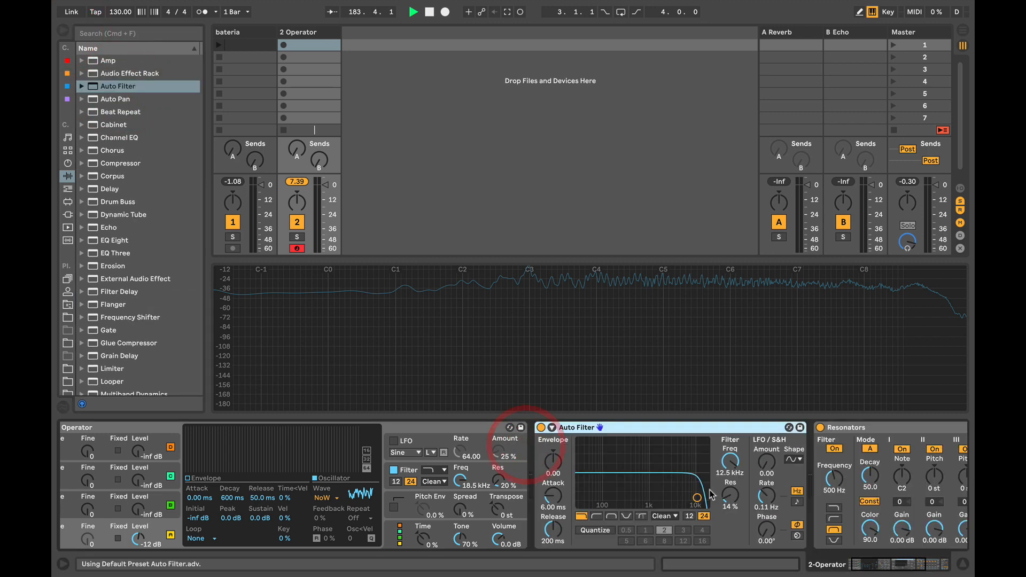
{"action": "left_click", "coordinate": [610, 514]}
{"action": "left_click_drag", "start_coordinate": [696, 497], "coordinate": [638, 454]}
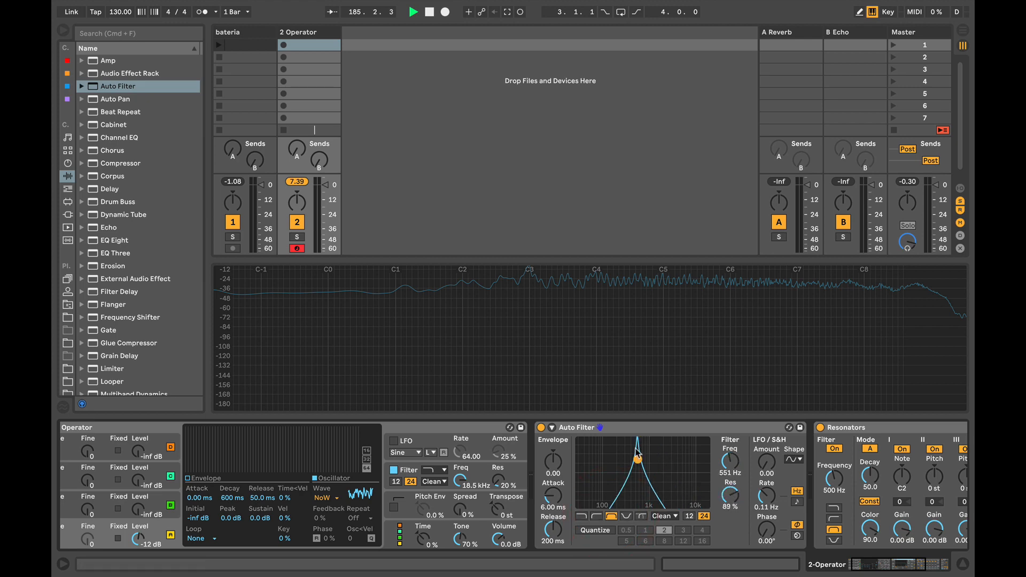
{"action": "left_click", "coordinate": [600, 427]}
{"action": "key", "text": "Delete"}
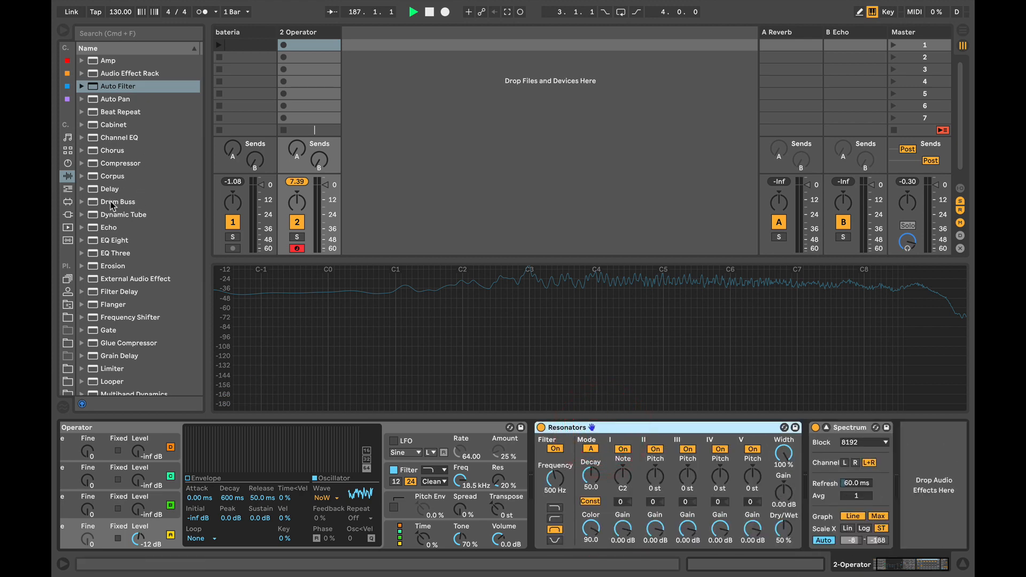
Add an EQ Eight ahead of Resonators and shape band 2 into a narrow 11 dB peak at about 255 Hz
{"action": "mouse_move", "coordinate": [116, 240]}
{"action": "left_mouse_down"}
{"action": "mouse_move", "coordinate": [593, 474]}
{"action": "mouse_move", "coordinate": [556, 460]}
{"action": "left_mouse_up"}
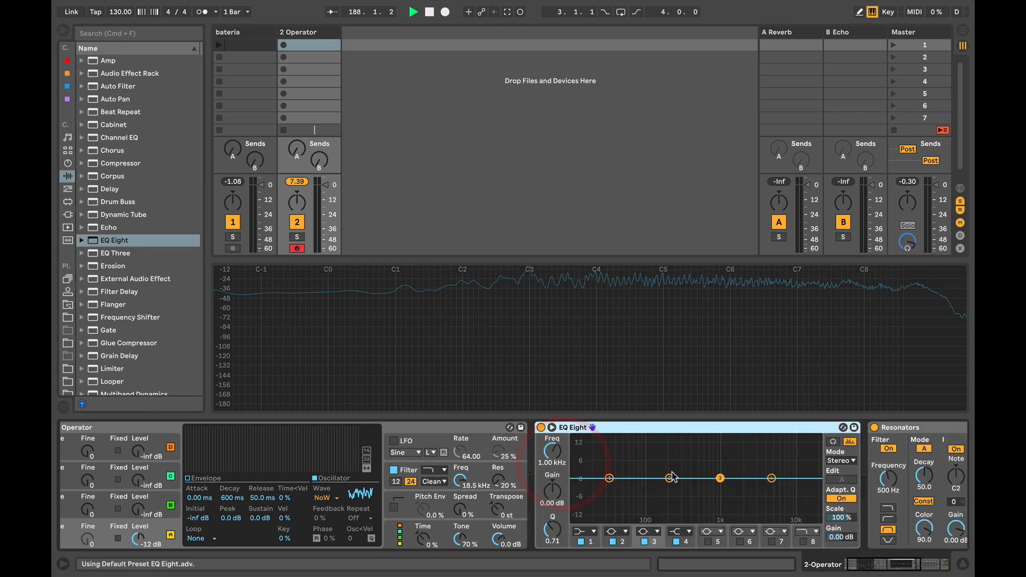
{"action": "left_click_drag", "start_coordinate": [671, 477], "coordinate": [669, 448]}
{"action": "scroll", "coordinate": [670, 450], "scroll_direction": "right", "scroll_amount": 5}
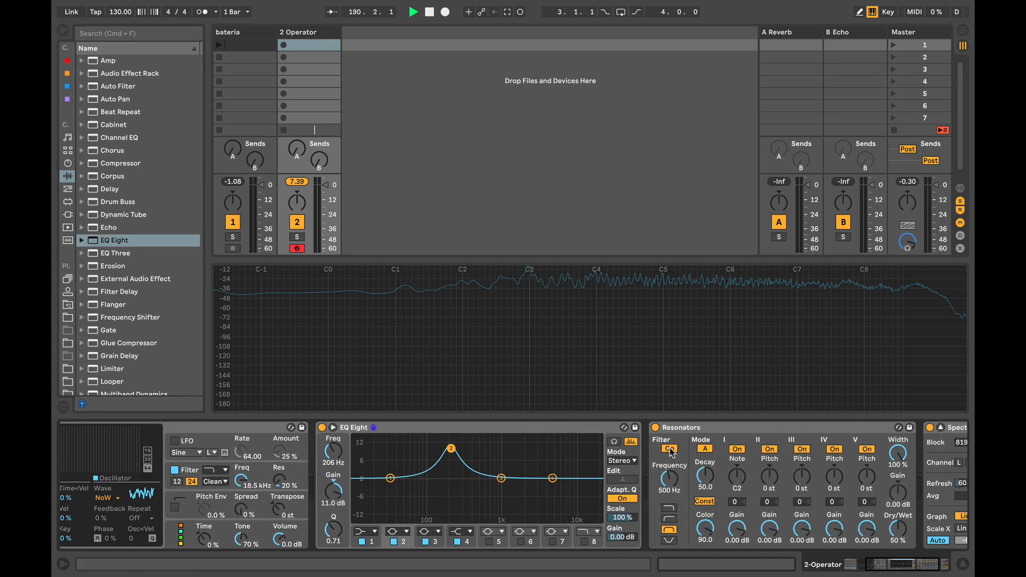
{"action": "scroll", "coordinate": [671, 451], "scroll_direction": "right", "scroll_amount": 2}
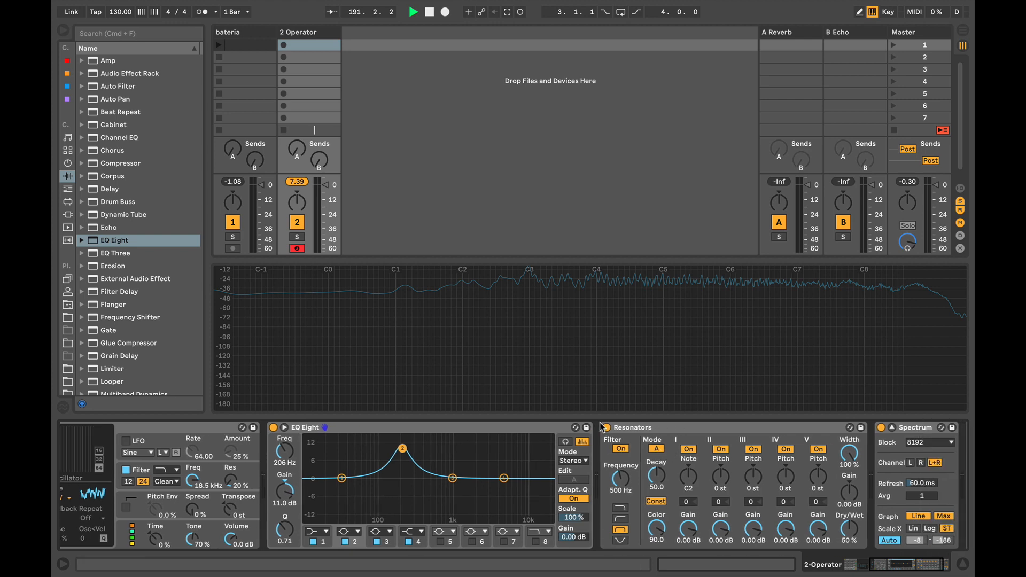
{"action": "left_click_drag", "start_coordinate": [403, 448], "coordinate": [409, 448]}
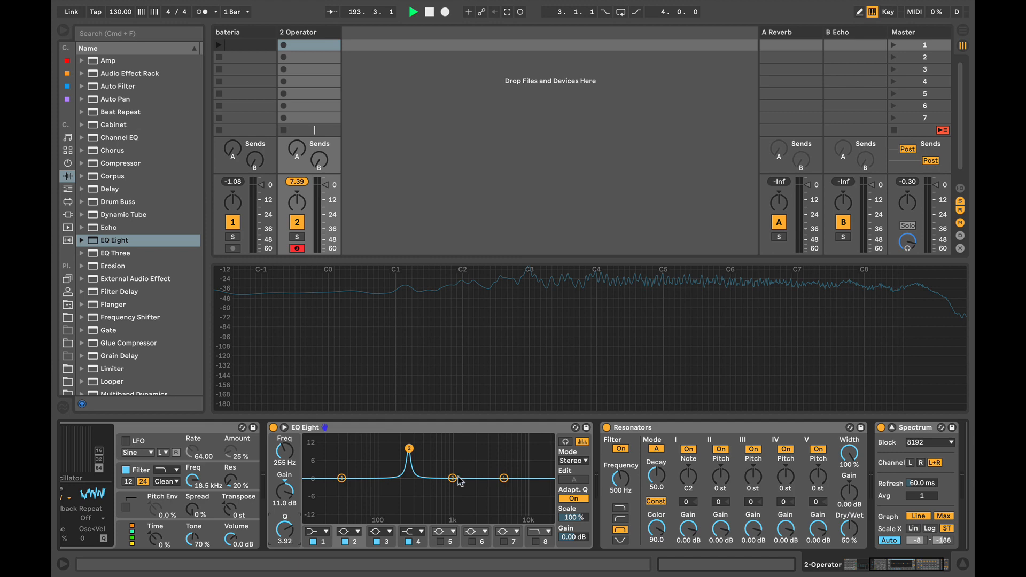
Raise EQ Eight's band 3 by about 7.56 dB at 808 Hz with a Q of 6.98, and remove the EQ Eight
{"action": "left_click_drag", "start_coordinate": [453, 478], "coordinate": [445, 457]}
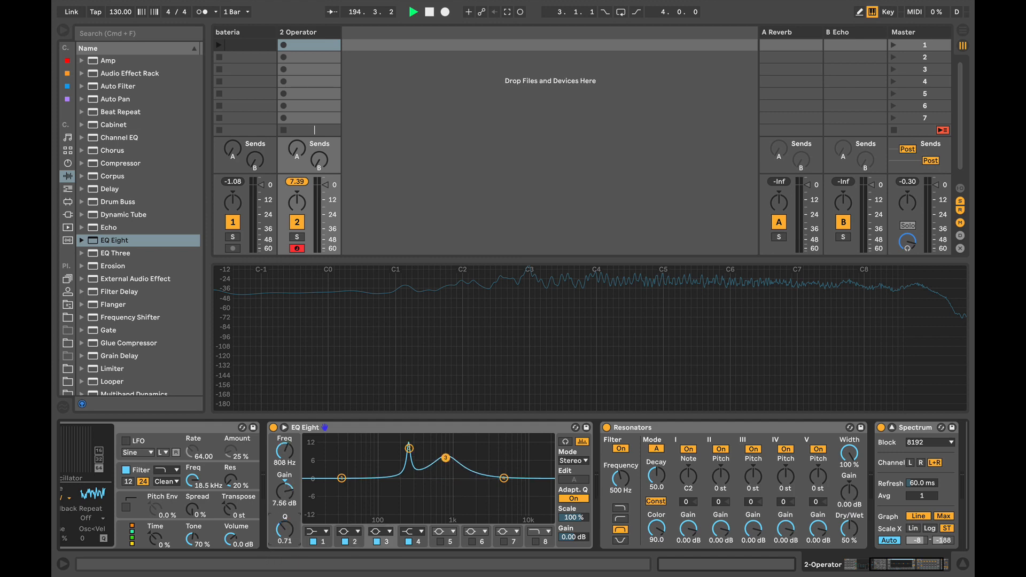
{"action": "left_click_drag", "start_coordinate": [285, 529], "coordinate": [310, 519]}
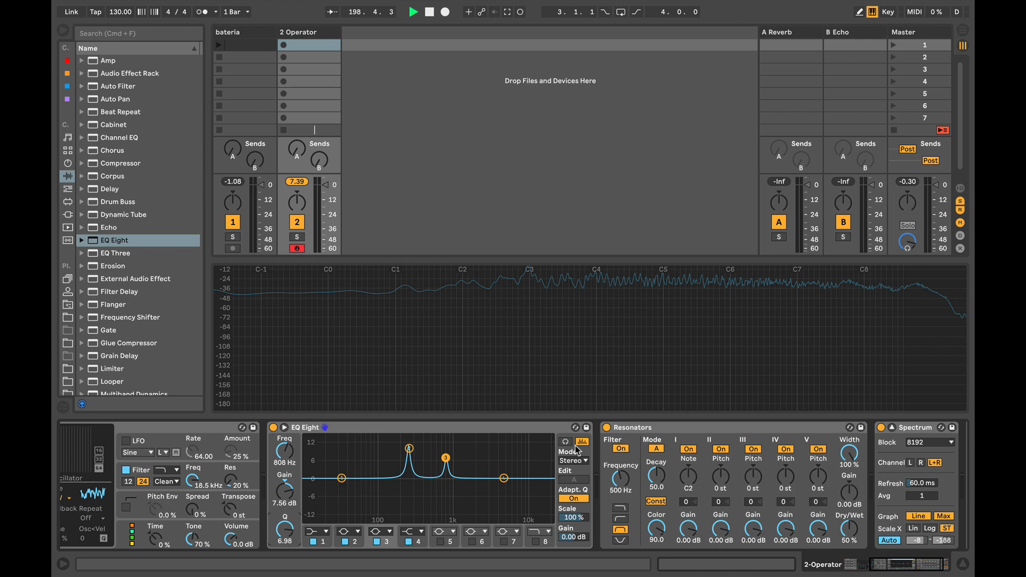
{"action": "left_click", "coordinate": [365, 429]}
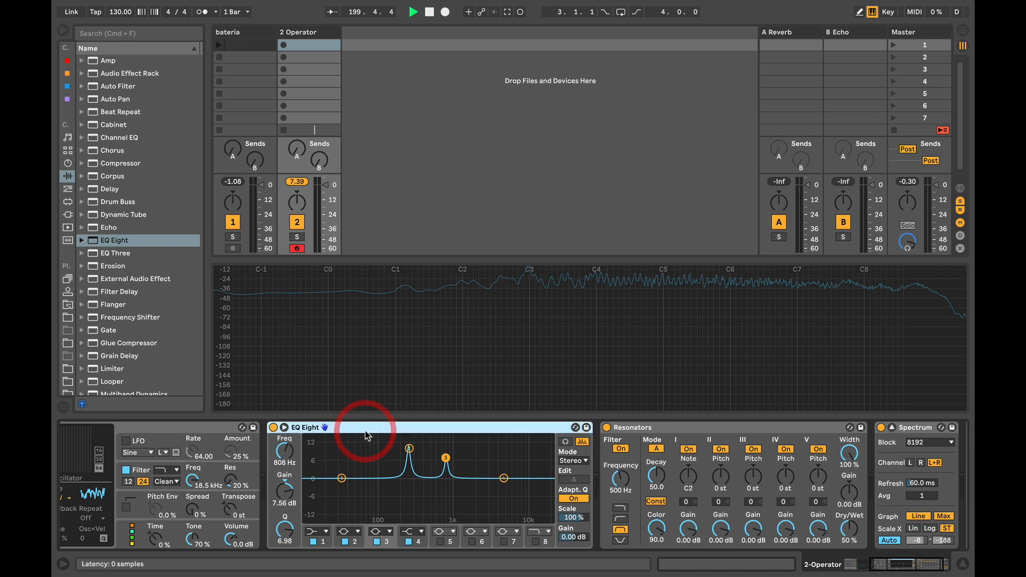
{"action": "key", "text": "Delete"}
Bypass the Resonators to inspect the plain Operator noise source, and switch the effect back on
{"action": "left_click", "coordinate": [355, 478]}
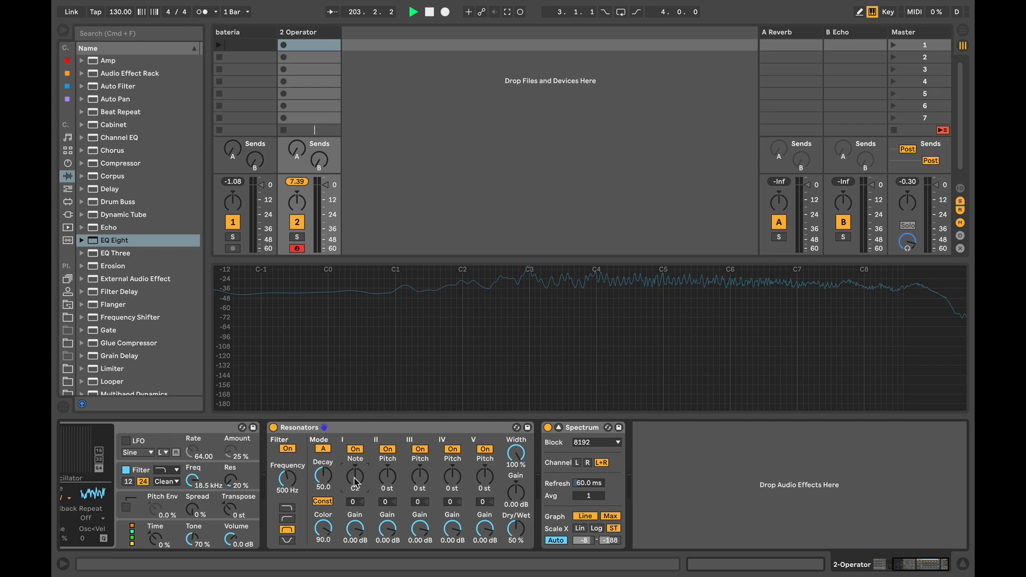
{"action": "scroll", "coordinate": [355, 481], "scroll_direction": "left", "scroll_amount": 2}
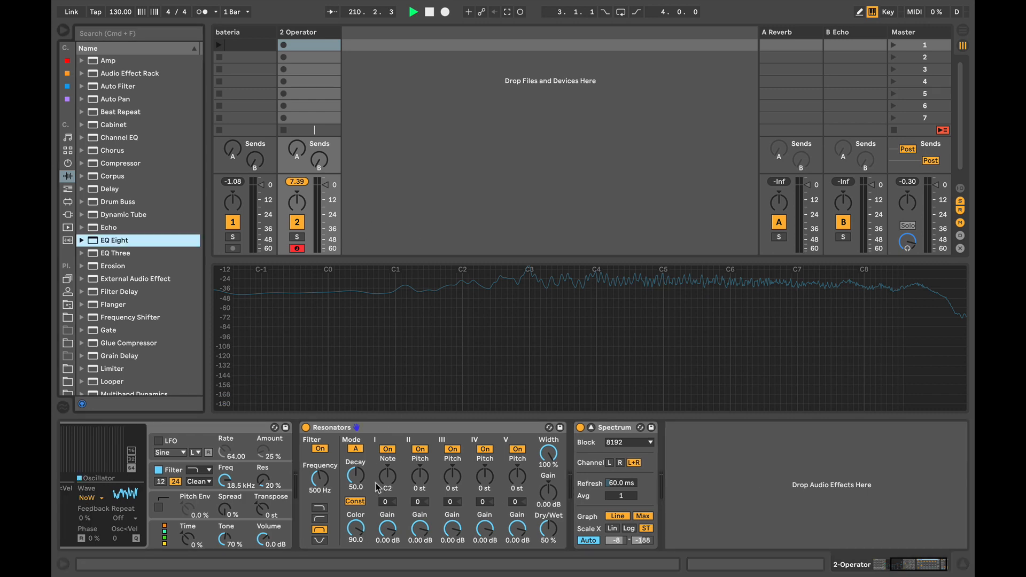
{"action": "scroll", "coordinate": [376, 487], "scroll_direction": "left", "scroll_amount": 8}
{"action": "left_click", "coordinate": [571, 427]}
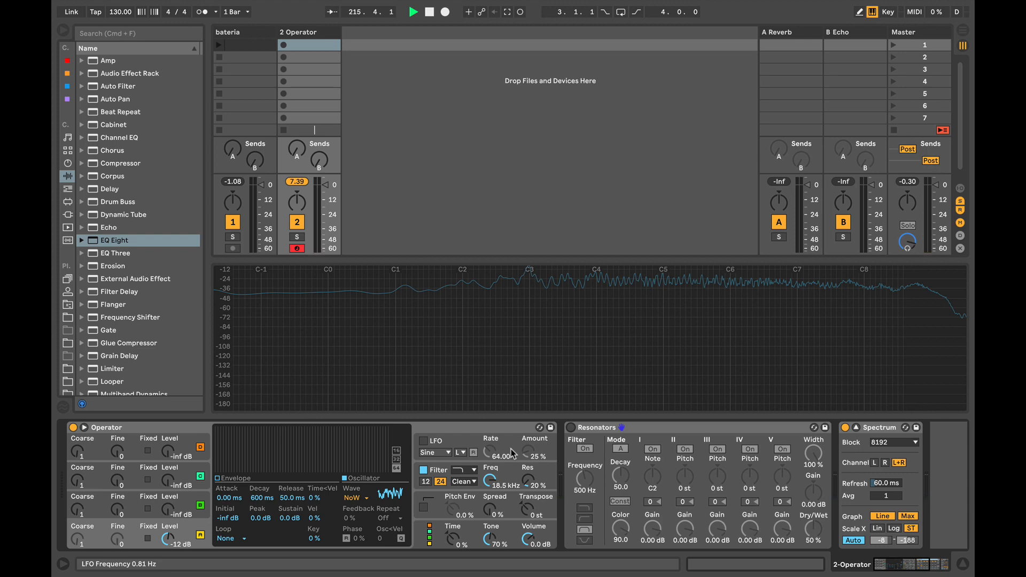
{"action": "scroll", "coordinate": [512, 453], "scroll_direction": "right", "scroll_amount": 3}
{"action": "left_click", "coordinate": [420, 427]}
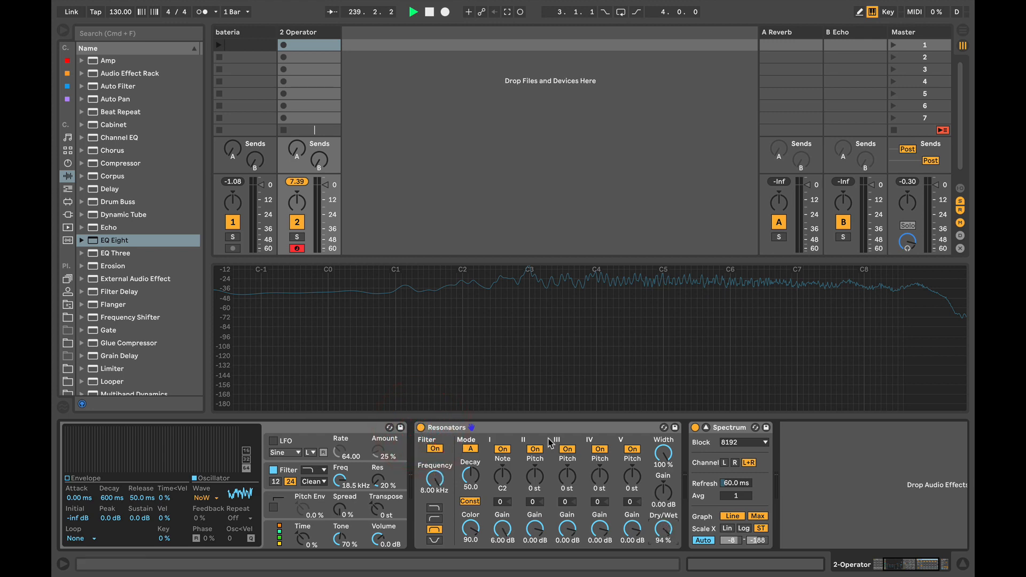
Play a note on the Operator track and compare its spectrum with the Resonators bypassed and enabled
{"action": "left_click", "coordinate": [505, 481]}
{"action": "key", "text": "a"}
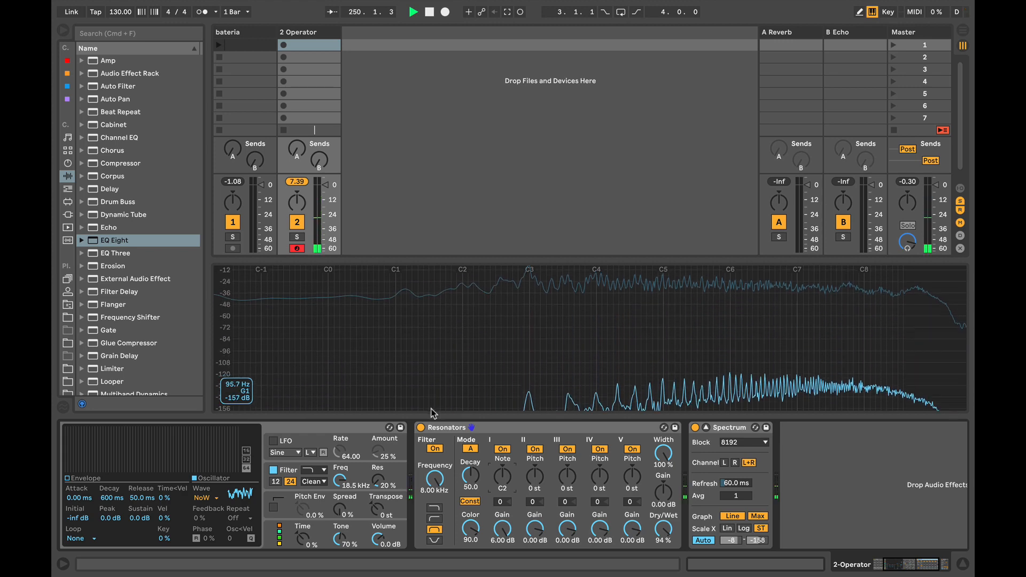
{"action": "left_click", "coordinate": [421, 428]}
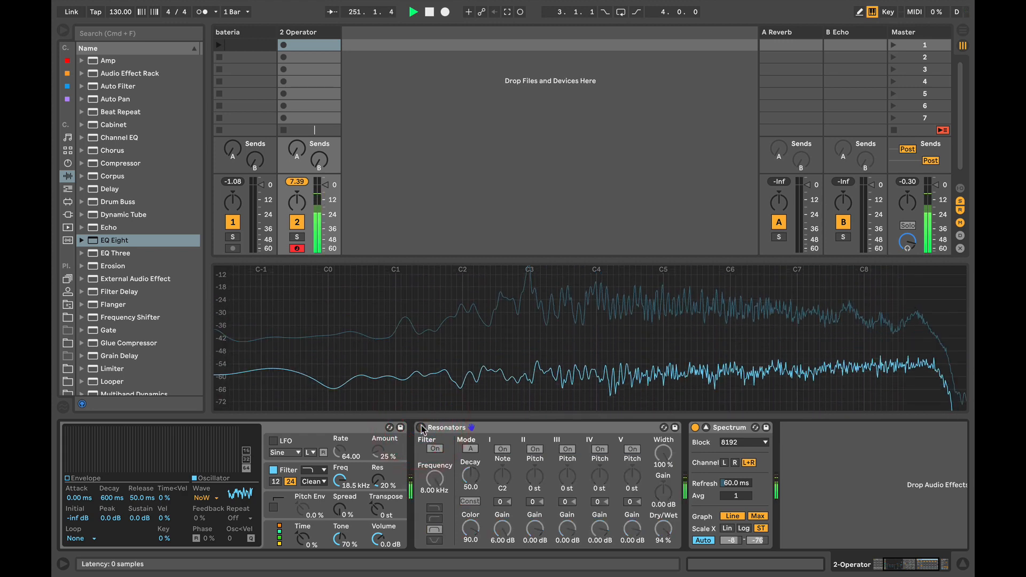
{"action": "left_click", "coordinate": [421, 427]}
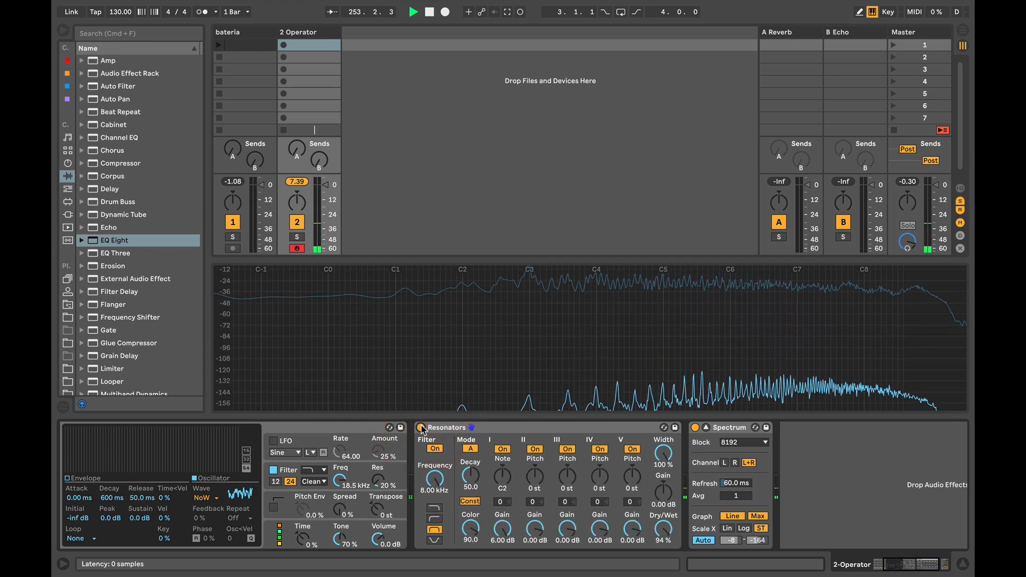
Play the bateria clip and compare its sound with the Berlin Resonators preset bypassed and enabled, stopping the clip at the end
{"action": "left_click", "coordinate": [240, 33]}
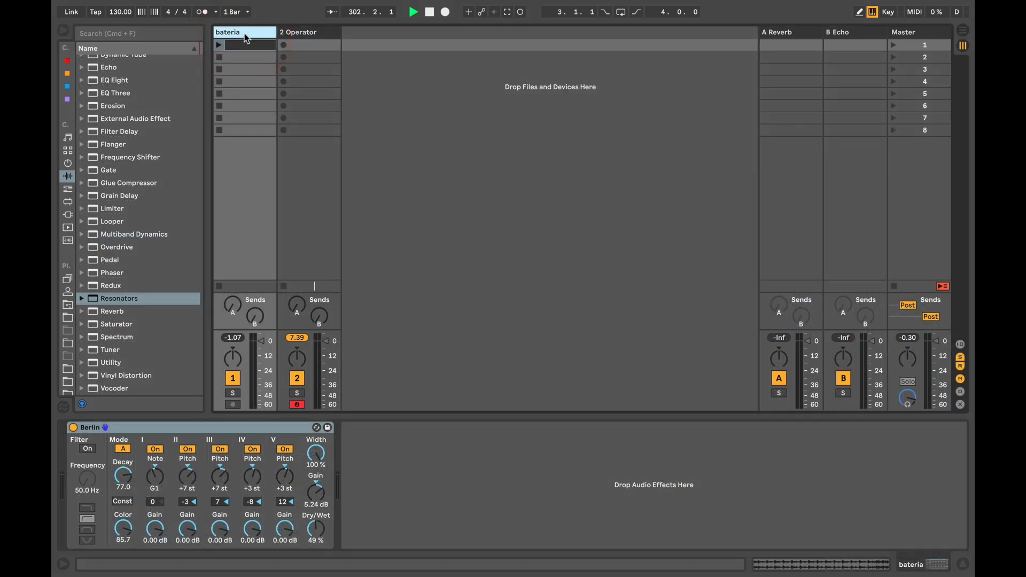
{"action": "left_click", "coordinate": [221, 46]}
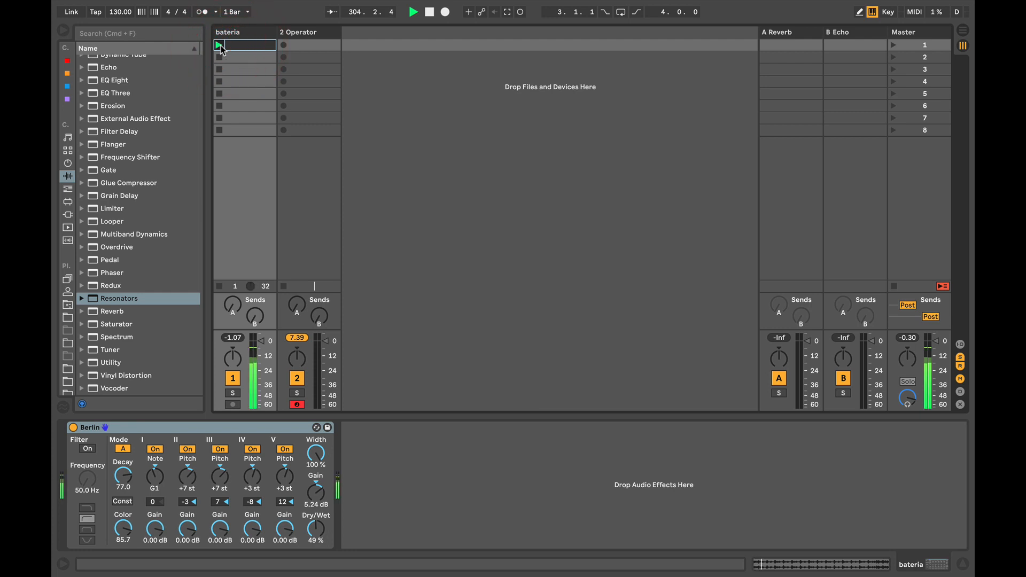
{"action": "left_click", "coordinate": [73, 428]}
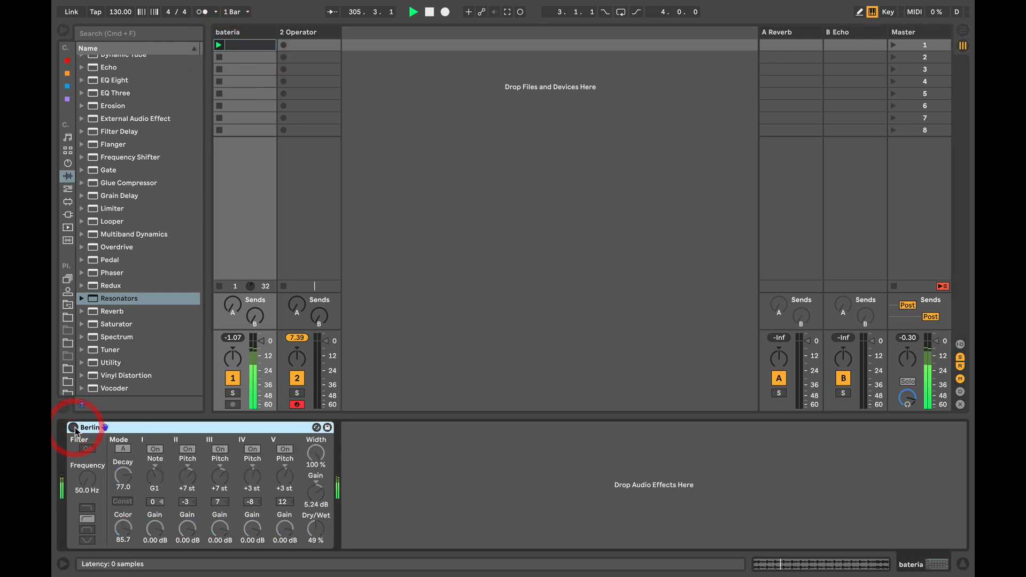
{"action": "left_click", "coordinate": [73, 427]}
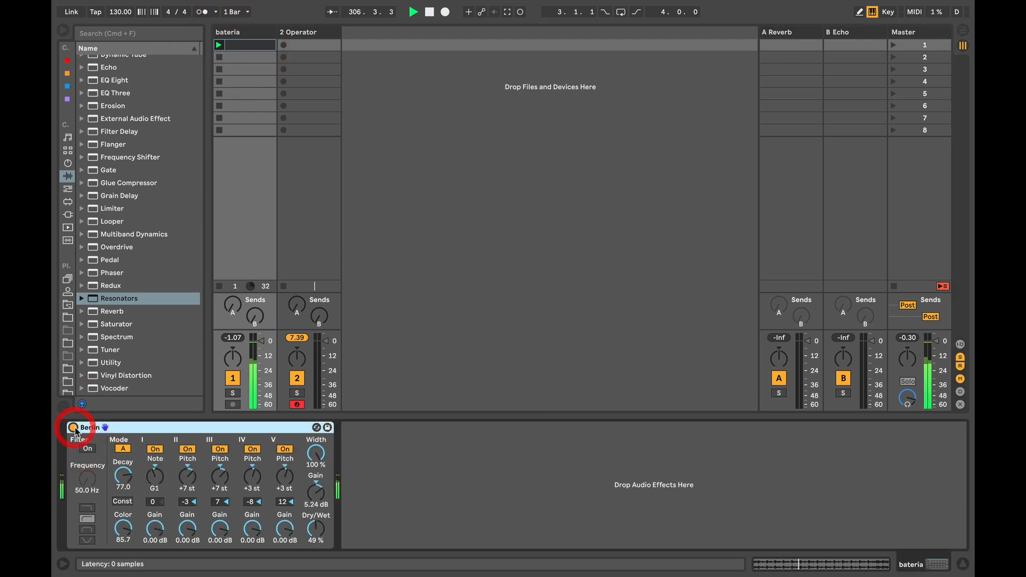
{"action": "left_click", "coordinate": [219, 285]}
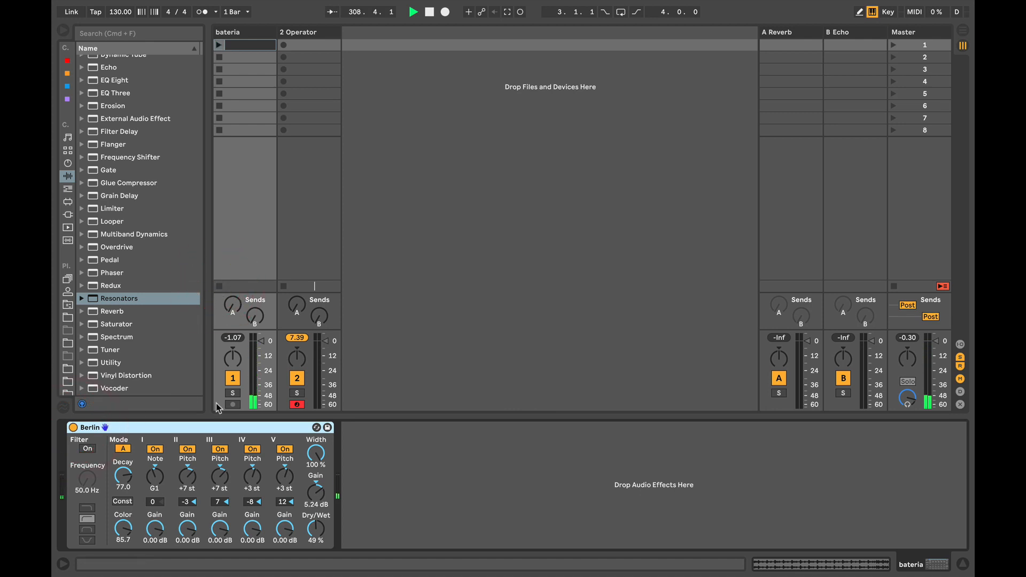
Examine the note and pitch settings of resonators I, II and III in the Berlin preset
{"action": "left_click", "coordinate": [189, 434]}
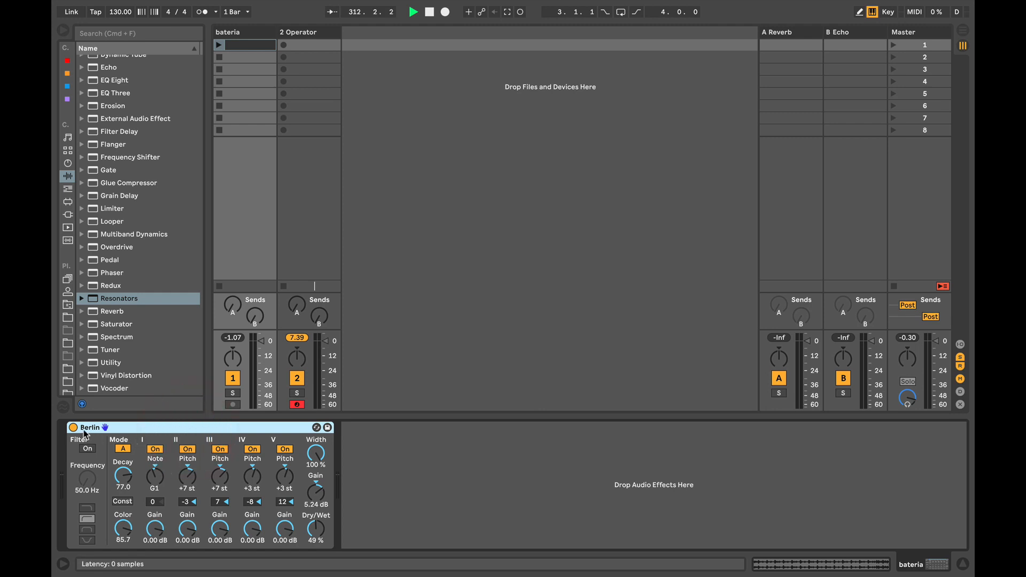
{"action": "left_click", "coordinate": [155, 479]}
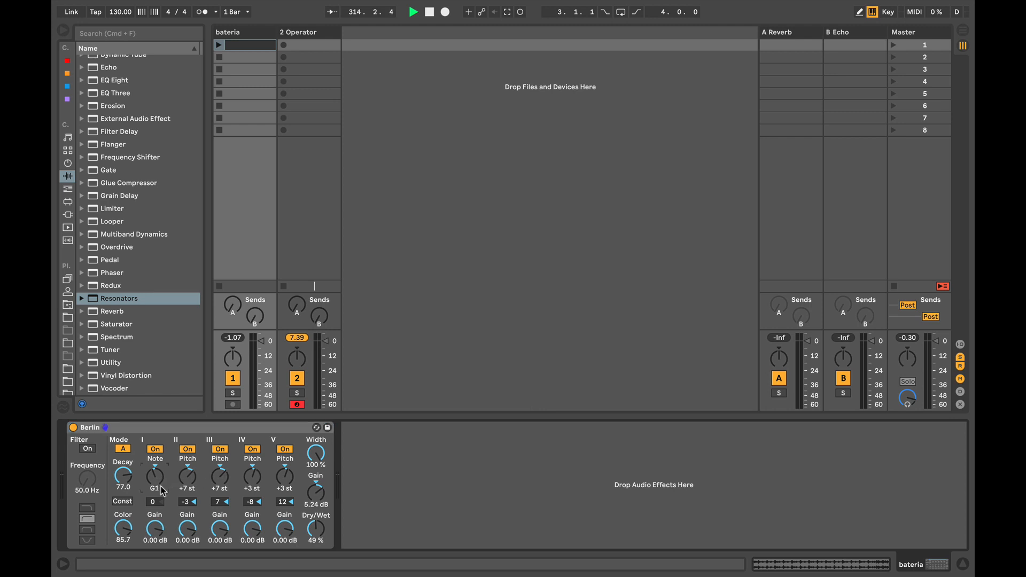
{"action": "left_click", "coordinate": [187, 477]}
{"action": "left_click", "coordinate": [222, 479]}
{"action": "left_click", "coordinate": [188, 475]}
Sweep resonator I's note in the Berlin preset while the bateria clip plays, and stop the clip
{"action": "left_click", "coordinate": [219, 45]}
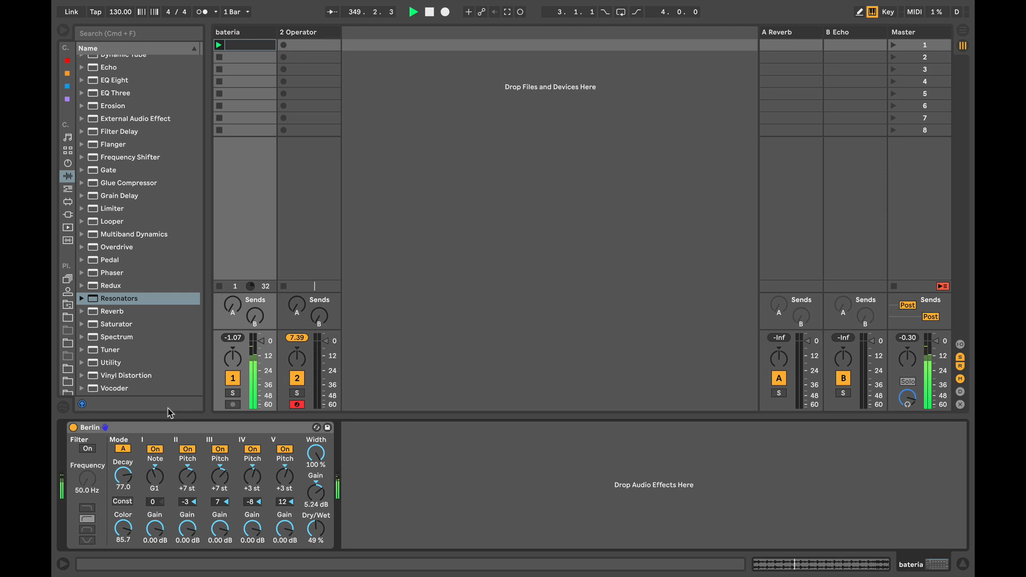
{"action": "left_click_drag", "start_coordinate": [155, 475], "coordinate": [155, 473]}
{"action": "left_click", "coordinate": [219, 286]}
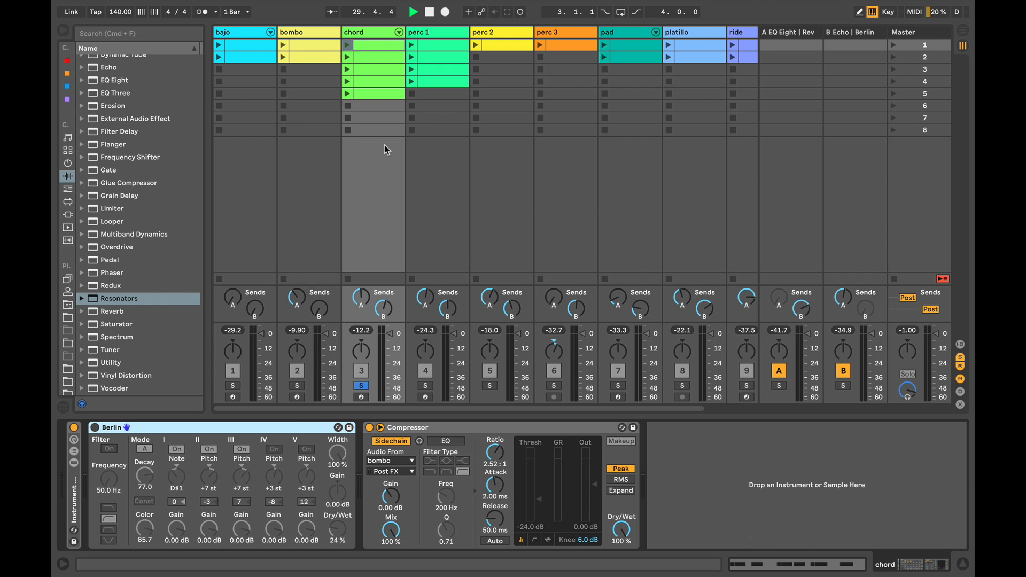
Launch the third clip of the chord track and enable the Berlin Resonators on that track
{"action": "left_click", "coordinate": [349, 66]}
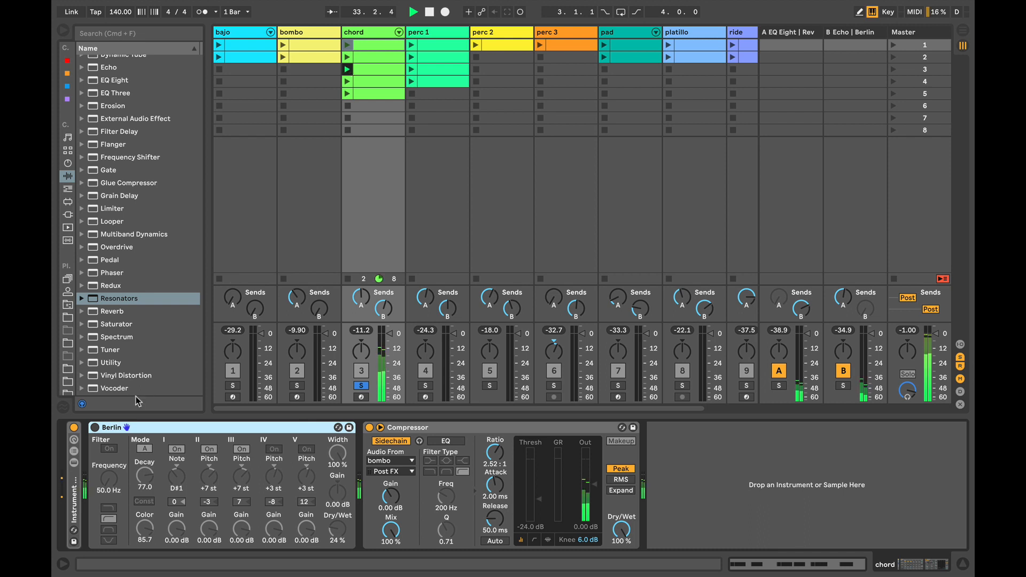
{"action": "left_click", "coordinate": [95, 427]}
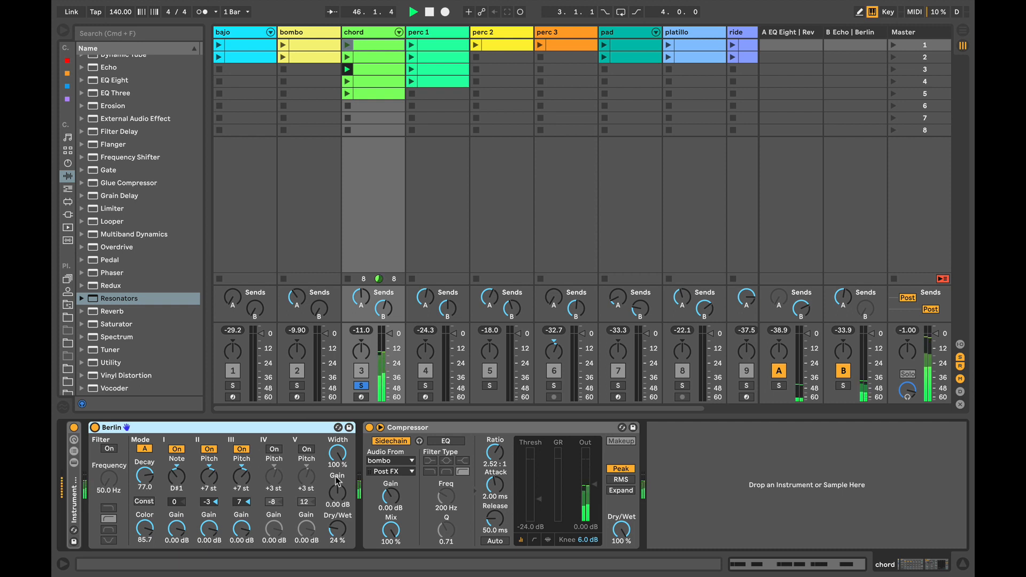
Launch the first clips of the bombo and bajo tracks and unsolo the chord track
{"action": "left_click", "coordinate": [282, 45]}
{"action": "left_click", "coordinate": [218, 46]}
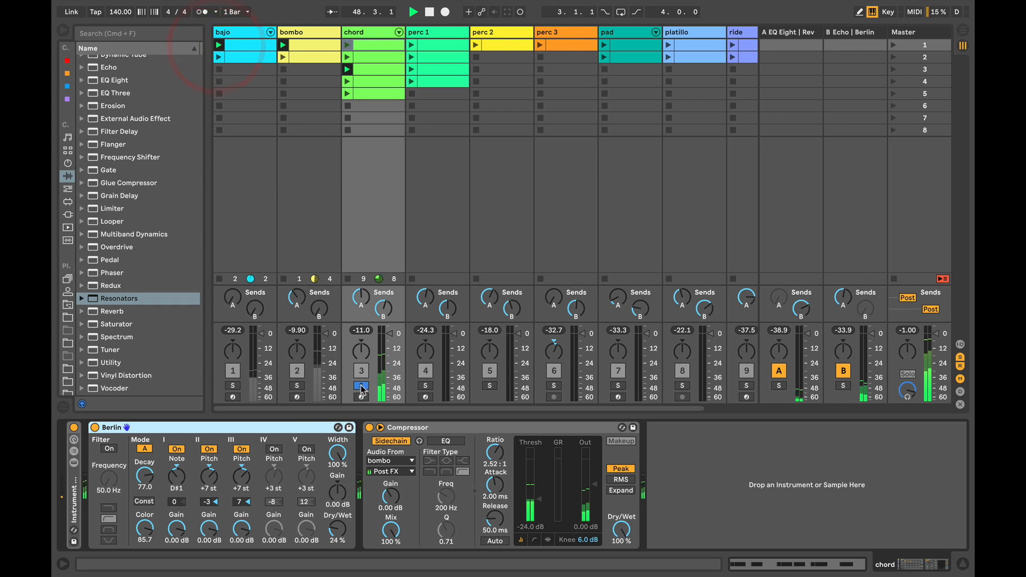
{"action": "left_click", "coordinate": [362, 385]}
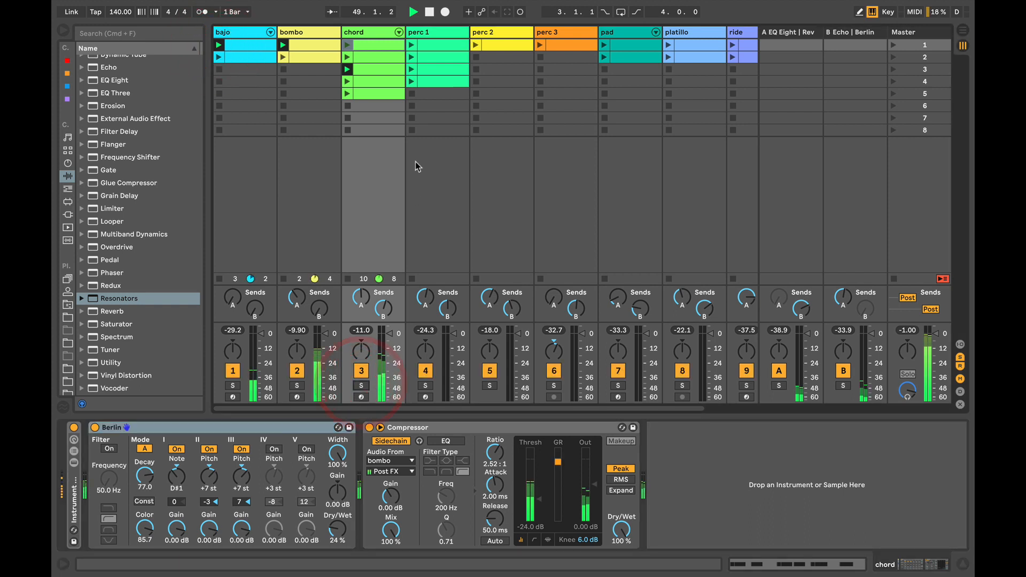
Launch the first clips of the perc 1, chord, perc 2, perc 3, pad, platillo and ride tracks
{"action": "left_click", "coordinate": [411, 45]}
{"action": "left_click", "coordinate": [347, 45]}
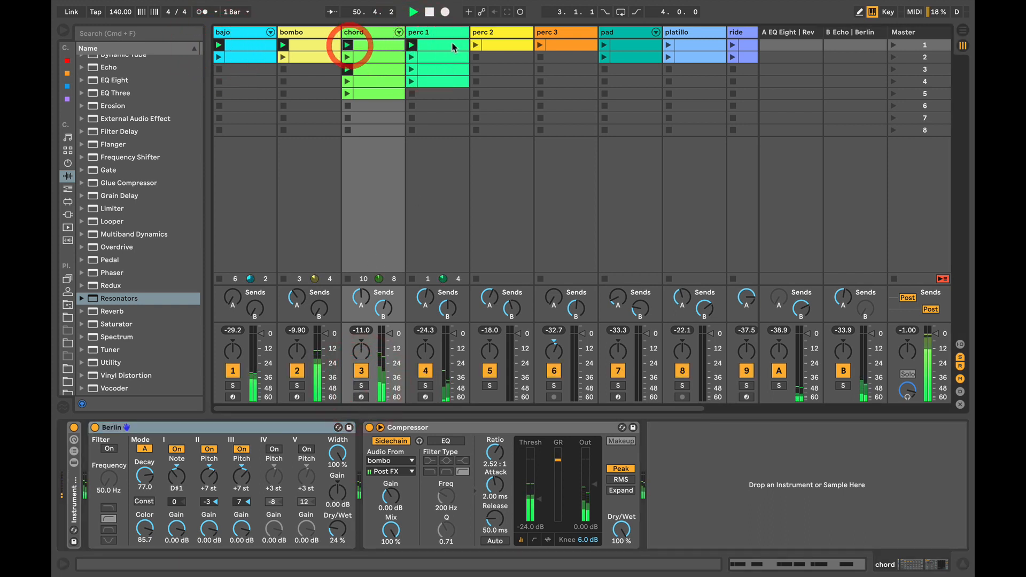
{"action": "left_click", "coordinate": [475, 45]}
{"action": "left_click", "coordinate": [540, 45]}
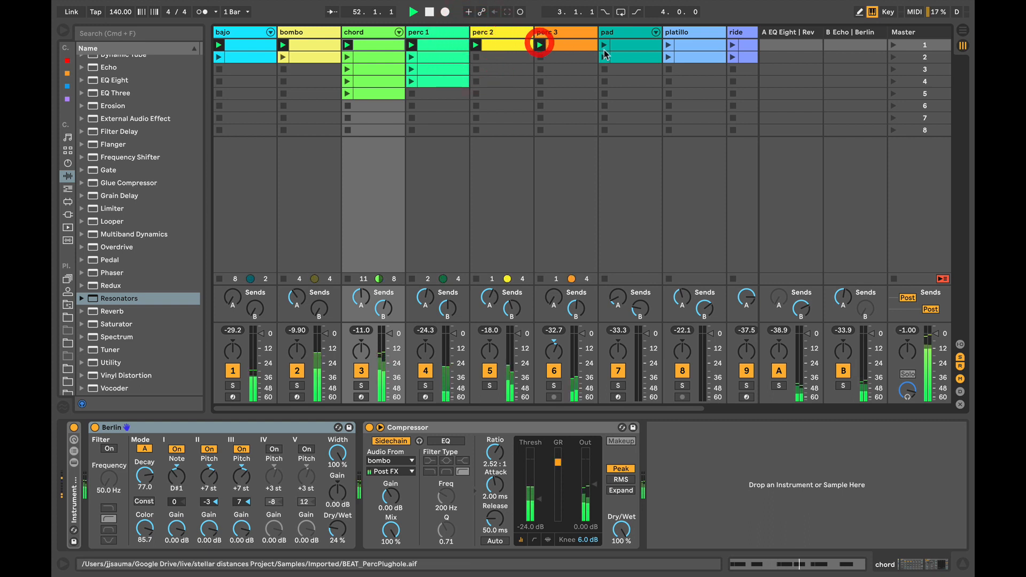
{"action": "left_click", "coordinate": [605, 45]}
{"action": "left_click", "coordinate": [668, 45]}
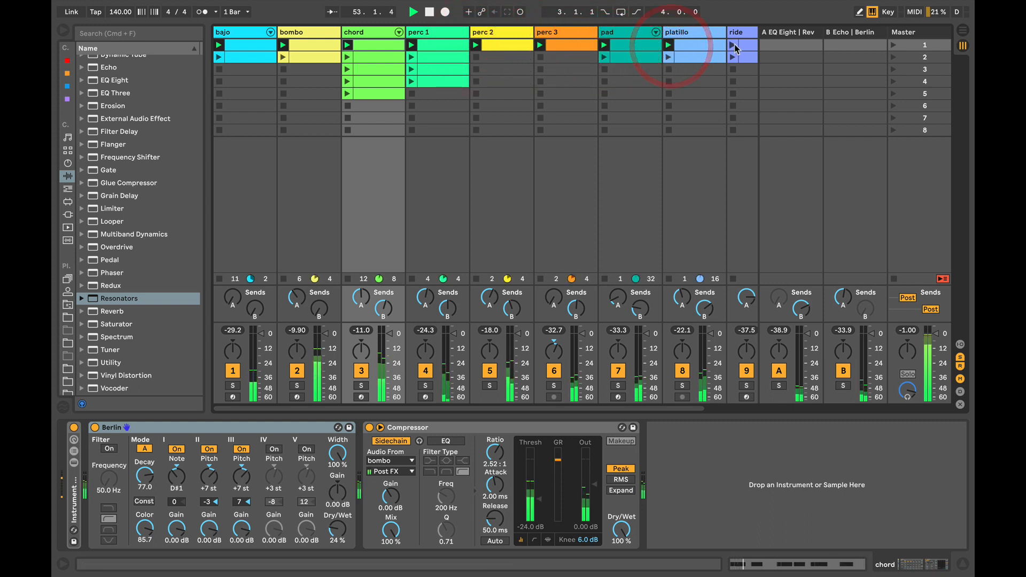
{"action": "left_click", "coordinate": [731, 45]}
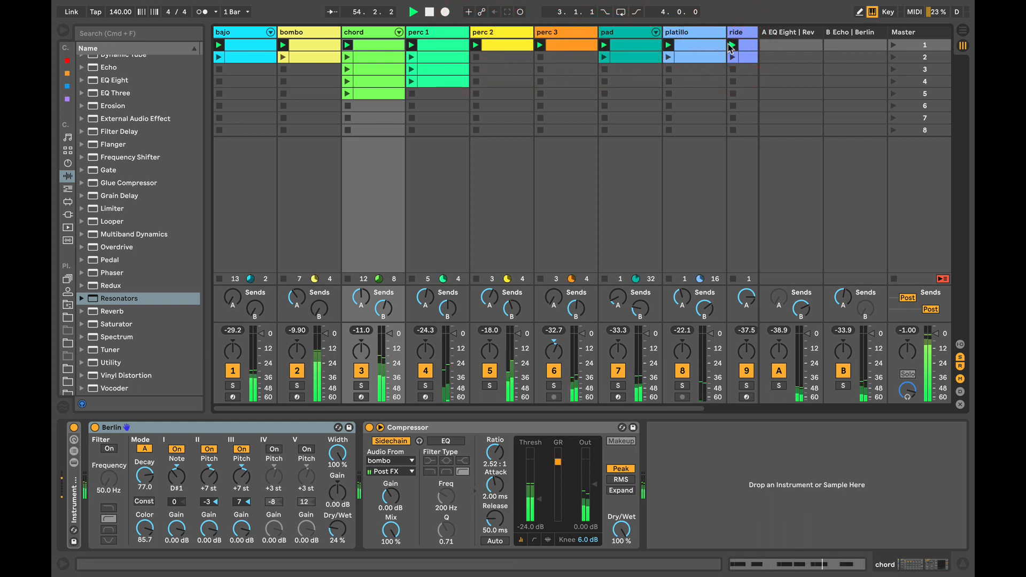
Solo the B Echo | Berlin return track and enable resonator III in its Berlin Resonators
{"action": "left_click", "coordinate": [846, 32]}
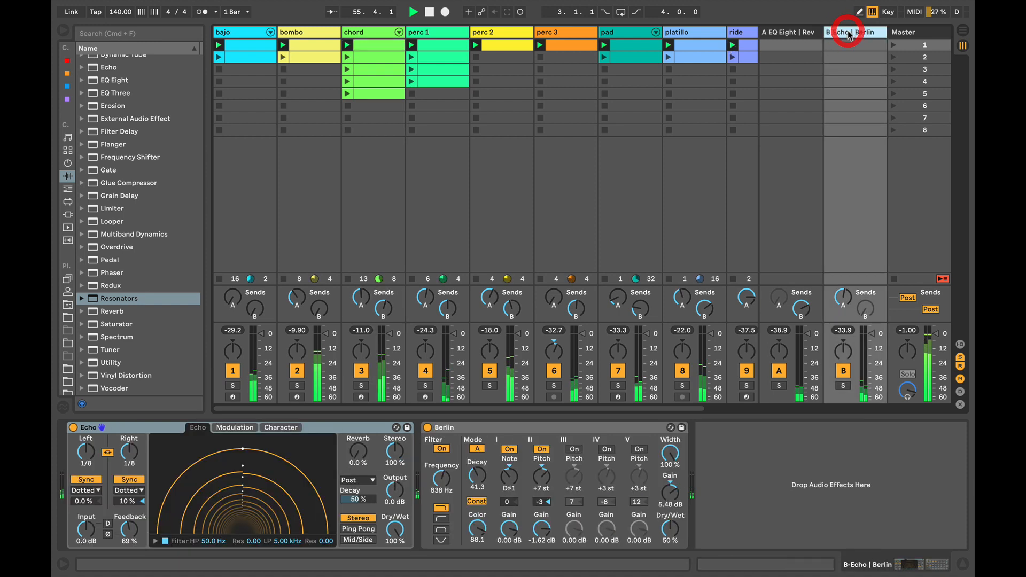
{"action": "left_click", "coordinate": [845, 385]}
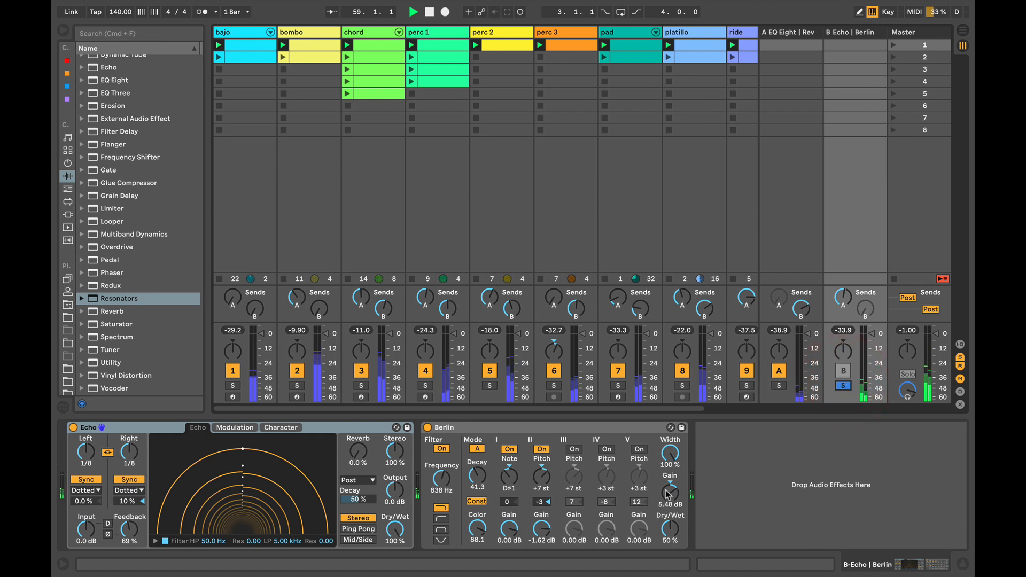
{"action": "left_click", "coordinate": [573, 448]}
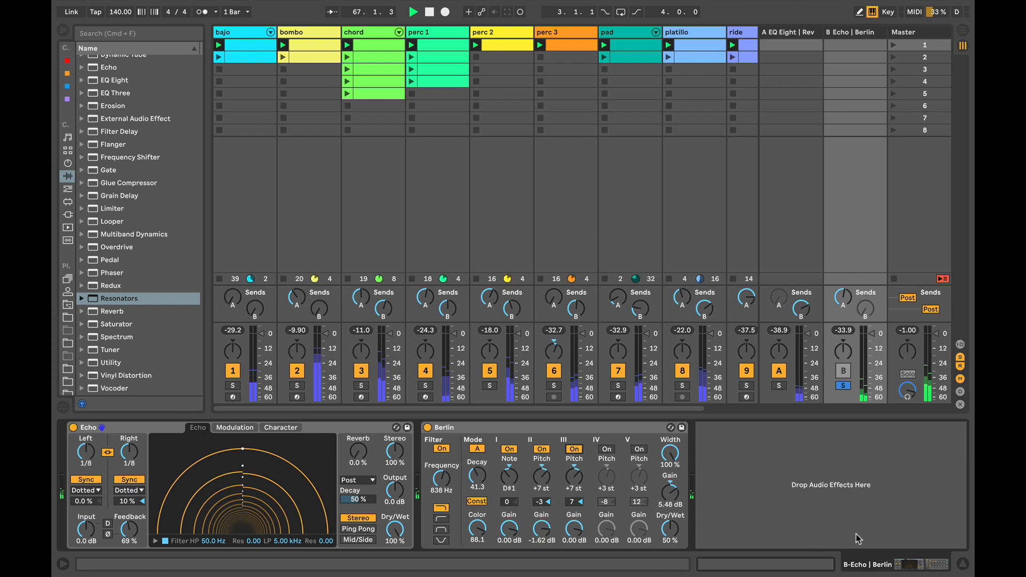
Bypass and re-enable the Berlin Resonators on return B to compare the sound, and unsolo the return track
{"action": "left_click", "coordinate": [428, 428]}
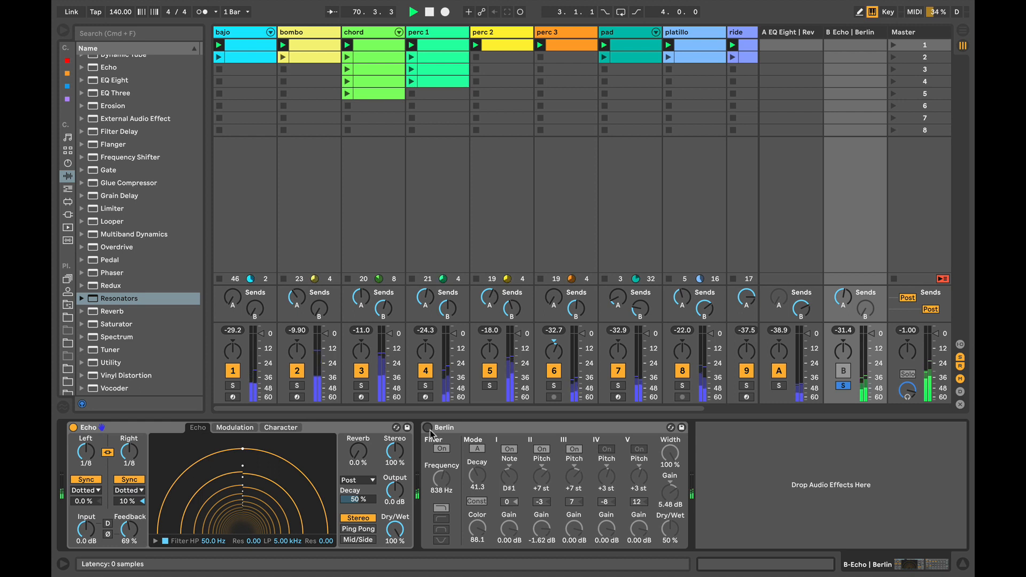
{"action": "left_click", "coordinate": [428, 428]}
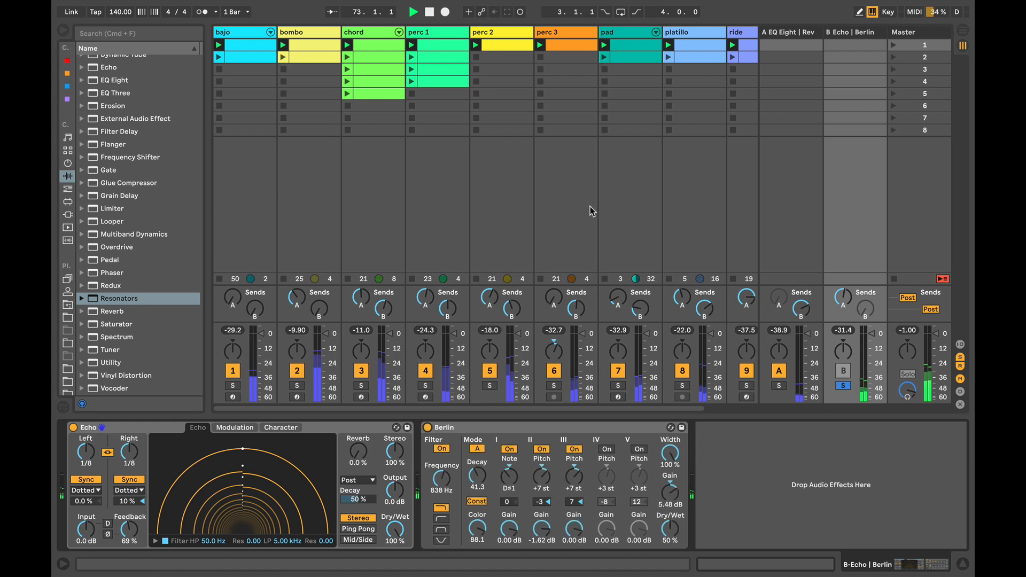
{"action": "left_click", "coordinate": [843, 385]}
{"action": "left_click", "coordinate": [843, 371]}
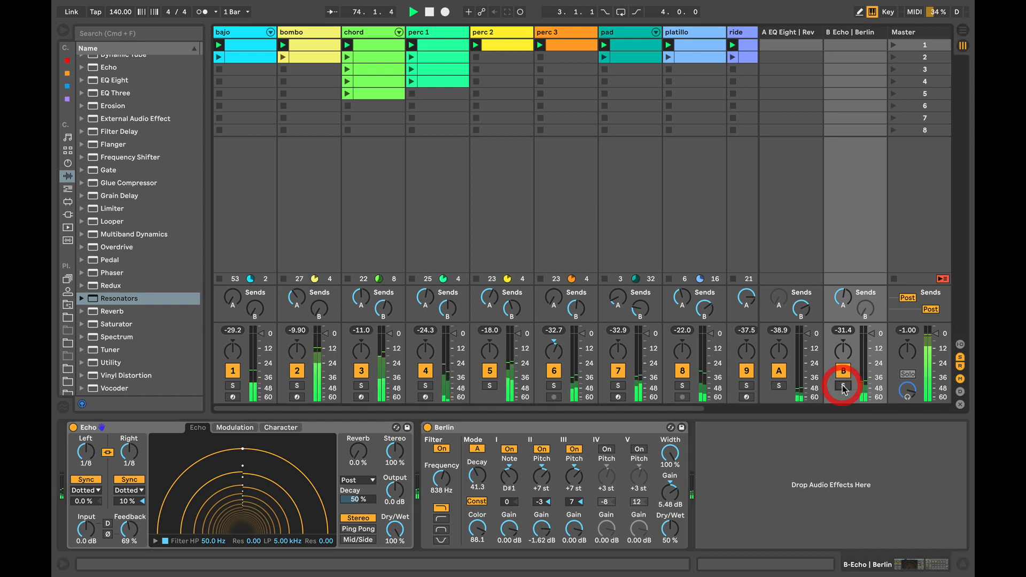
Solo the perc 2 track with its Berlin Resonators bypassed, and view its clip before returning to its devices
{"action": "left_click", "coordinate": [492, 34]}
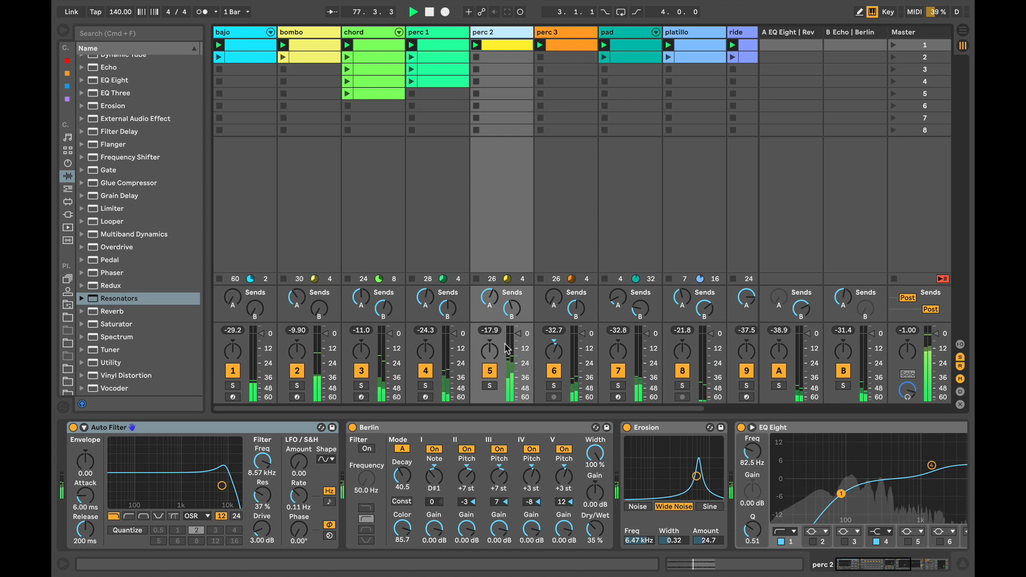
{"action": "left_click", "coordinate": [489, 386]}
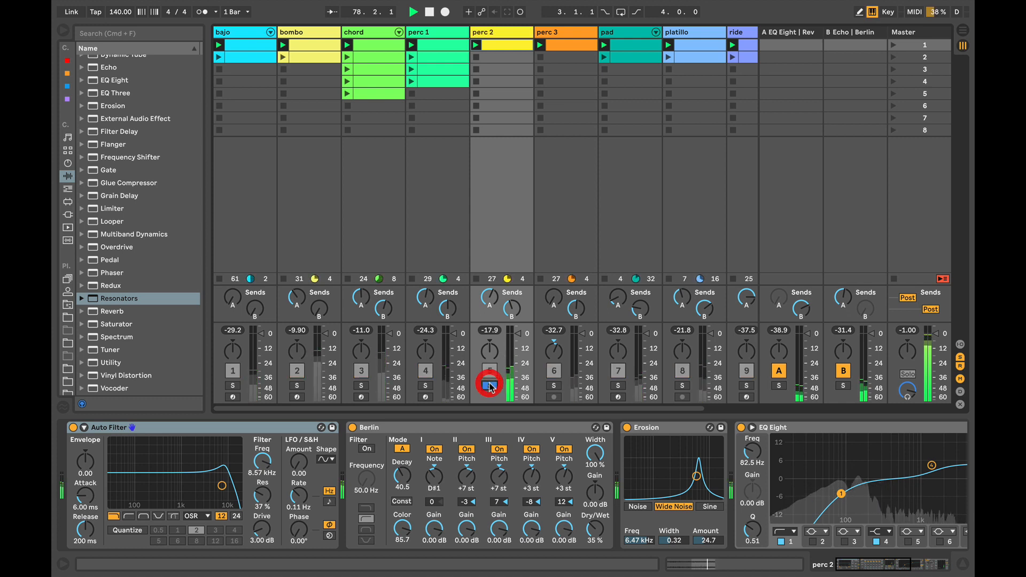
{"action": "left_click", "coordinate": [352, 428]}
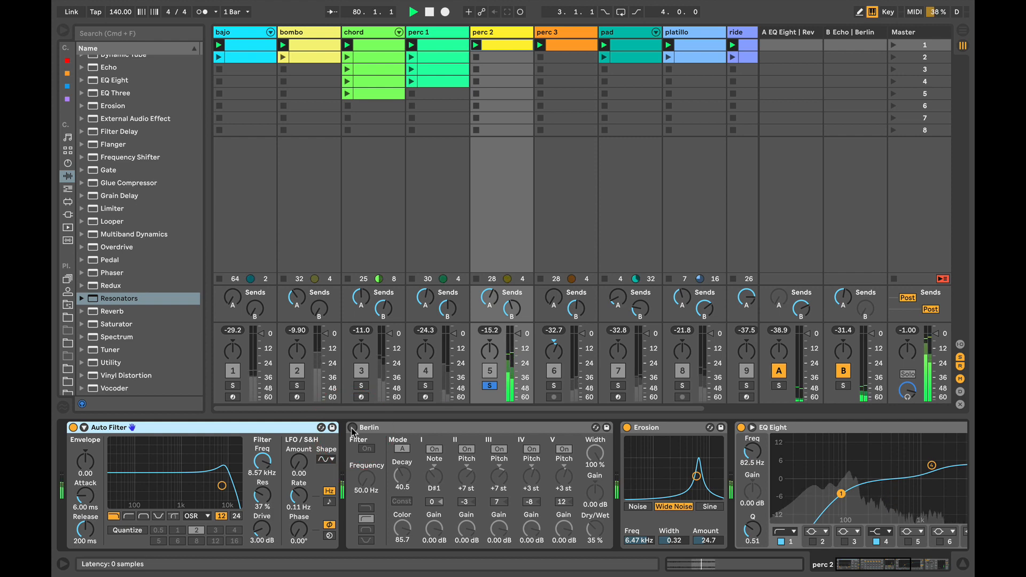
{"action": "left_click", "coordinate": [501, 46]}
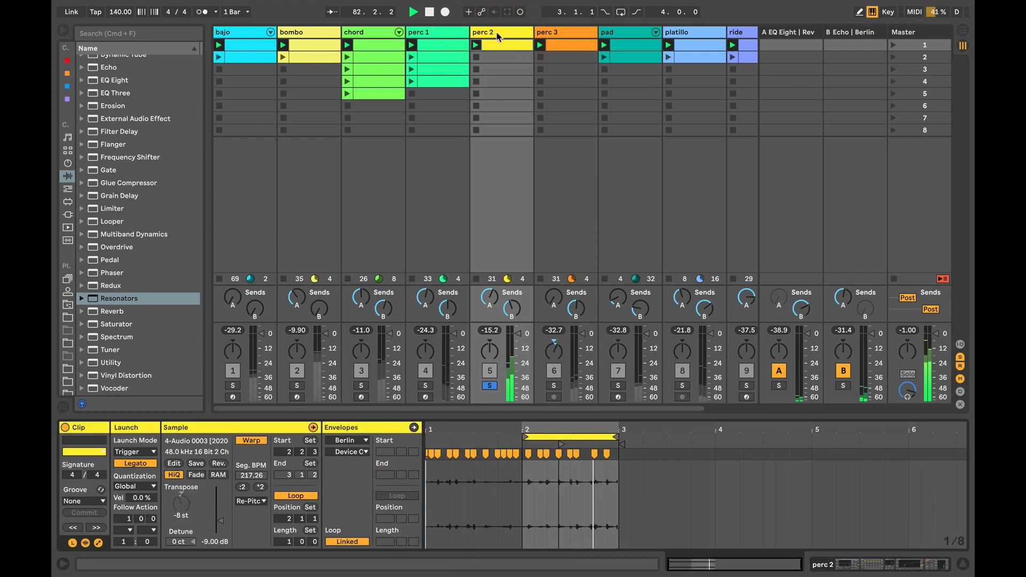
{"action": "left_click", "coordinate": [496, 36]}
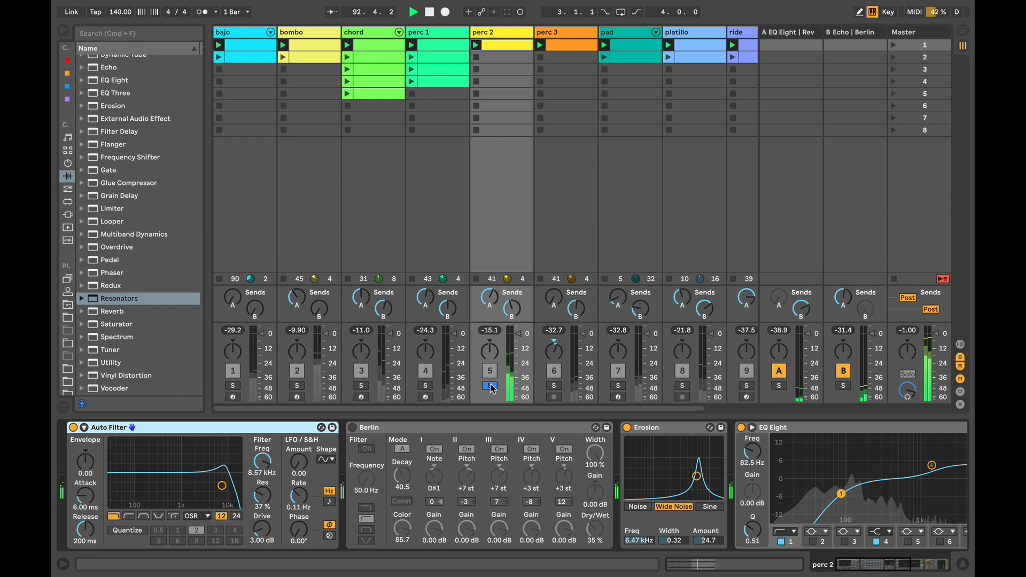
Compare perc 2 with and without its Berlin Resonators, leave the device enabled and adjust its decay
{"action": "left_click", "coordinate": [352, 427]}
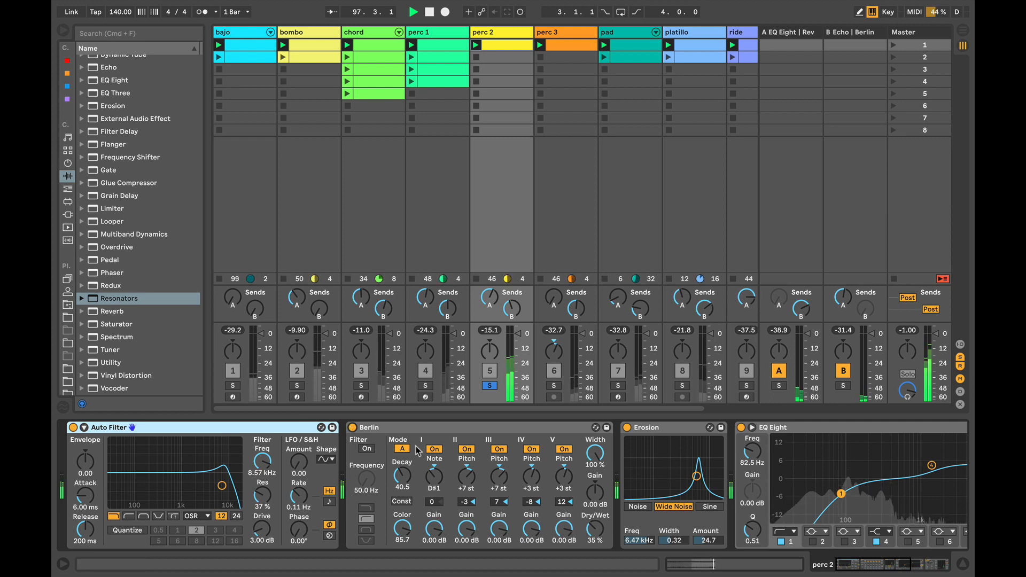
{"action": "left_click", "coordinate": [352, 427]}
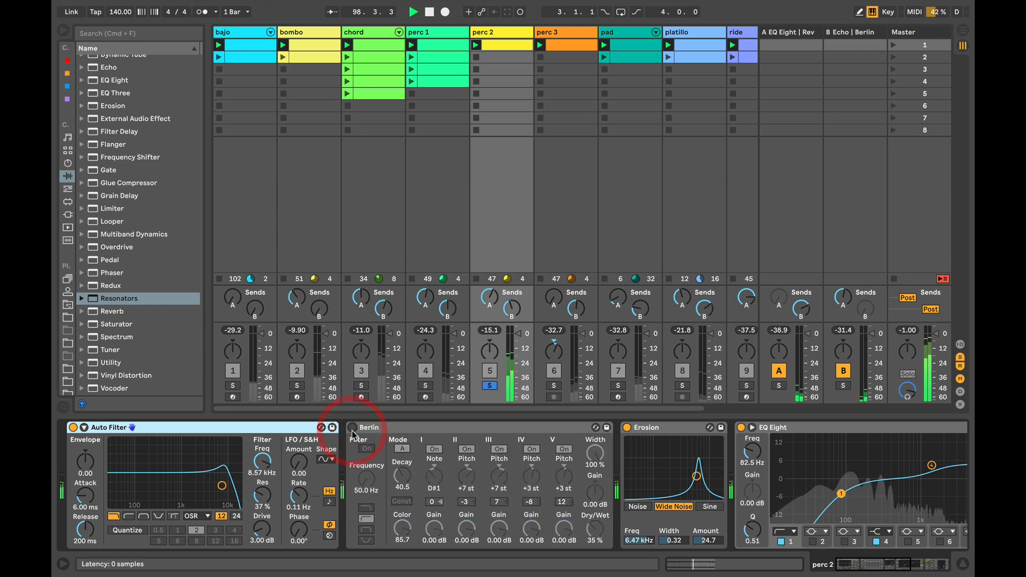
{"action": "left_click", "coordinate": [352, 428]}
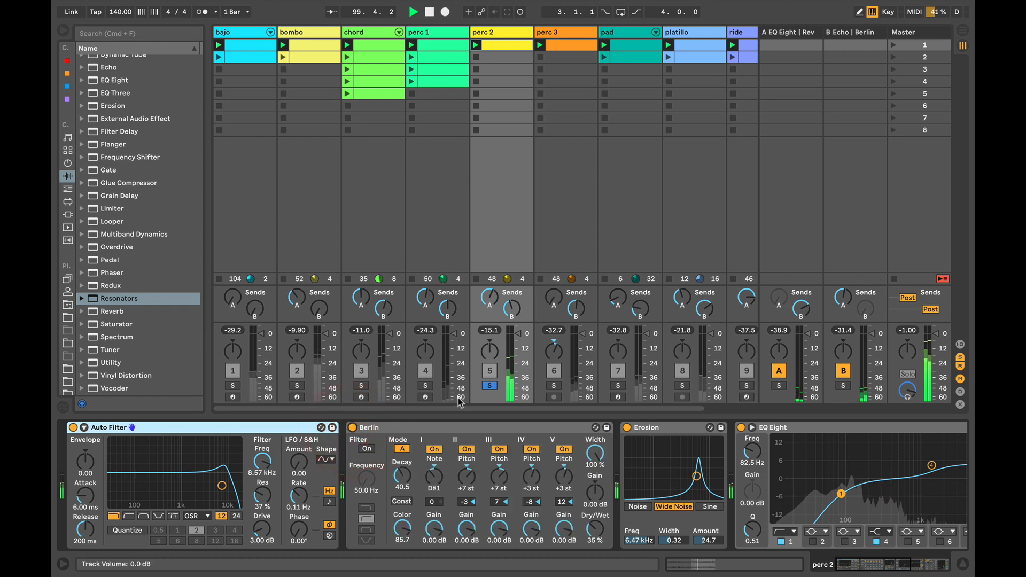
{"action": "mouse_move", "coordinate": [403, 475]}
{"action": "left_mouse_down"}
{"action": "mouse_move", "coordinate": [402, 450]}
{"action": "mouse_move", "coordinate": [407, 477]}
{"action": "left_mouse_up"}
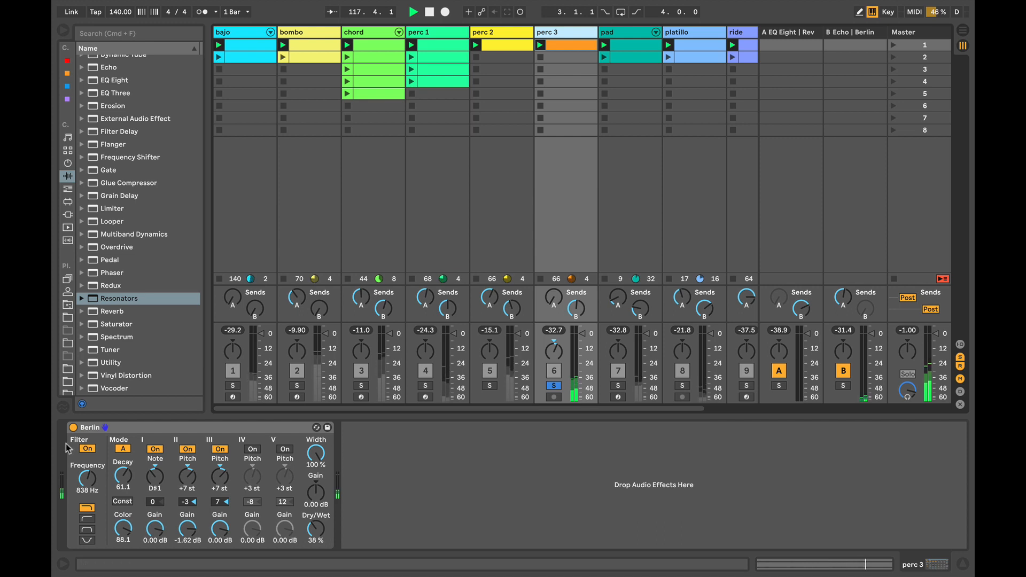
Bypass Berlin on perc 3 while raising the clip's gain to about -3.5 dB, and re-enable the device
{"action": "left_click", "coordinate": [73, 427]}
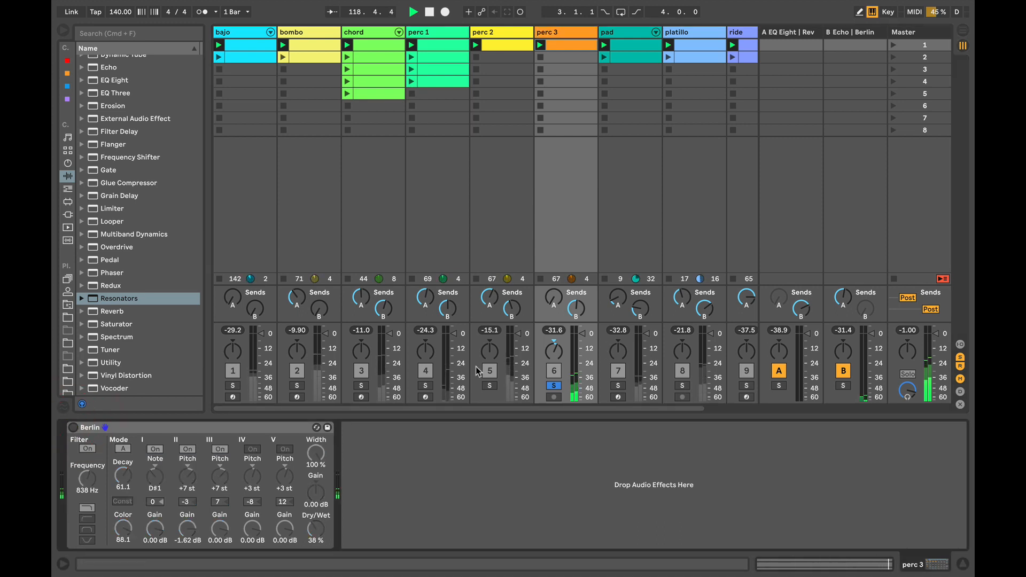
{"action": "left_click", "coordinate": [565, 45]}
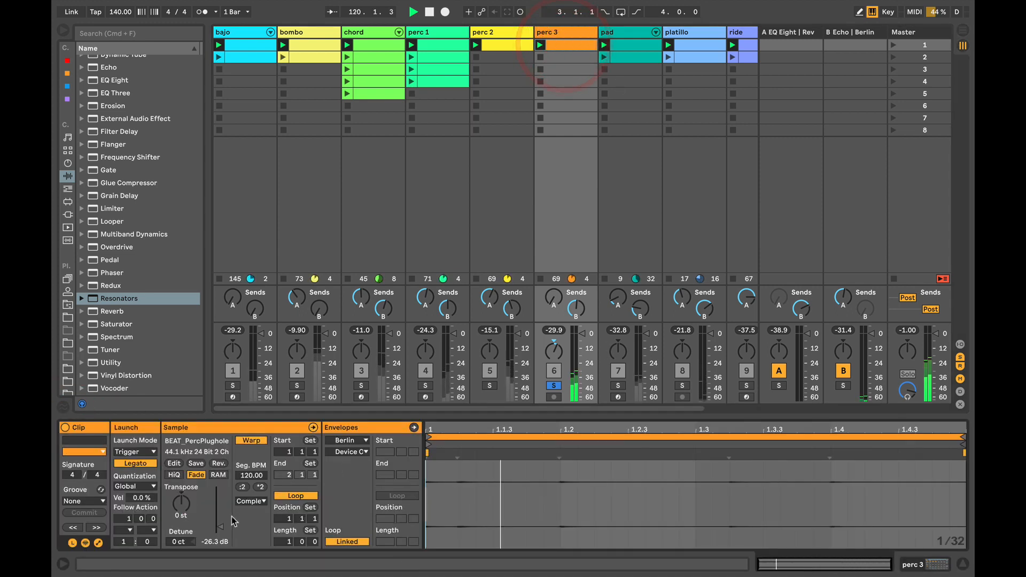
{"action": "left_click_drag", "start_coordinate": [220, 527], "coordinate": [220, 517]}
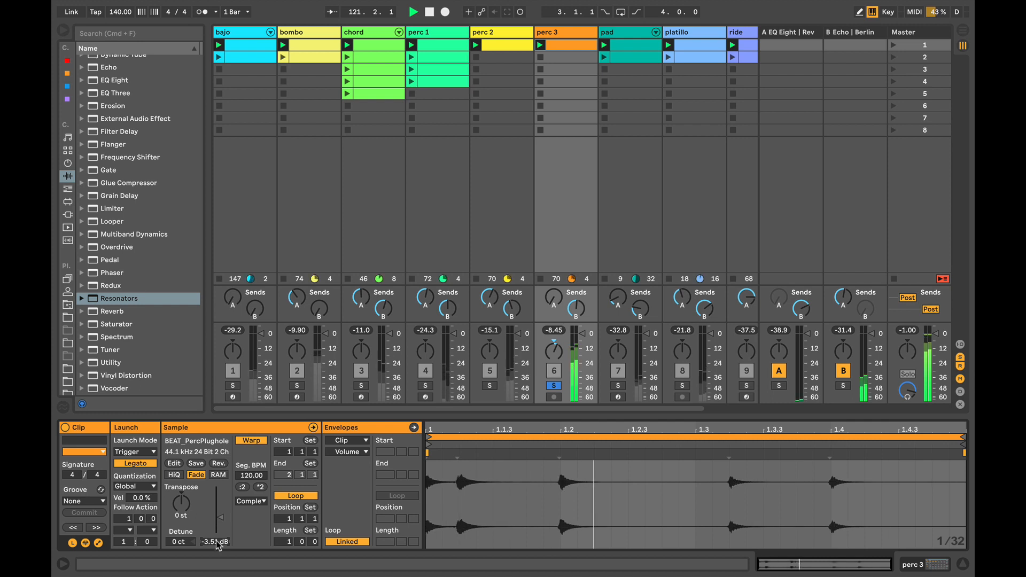
{"action": "left_click", "coordinate": [556, 32]}
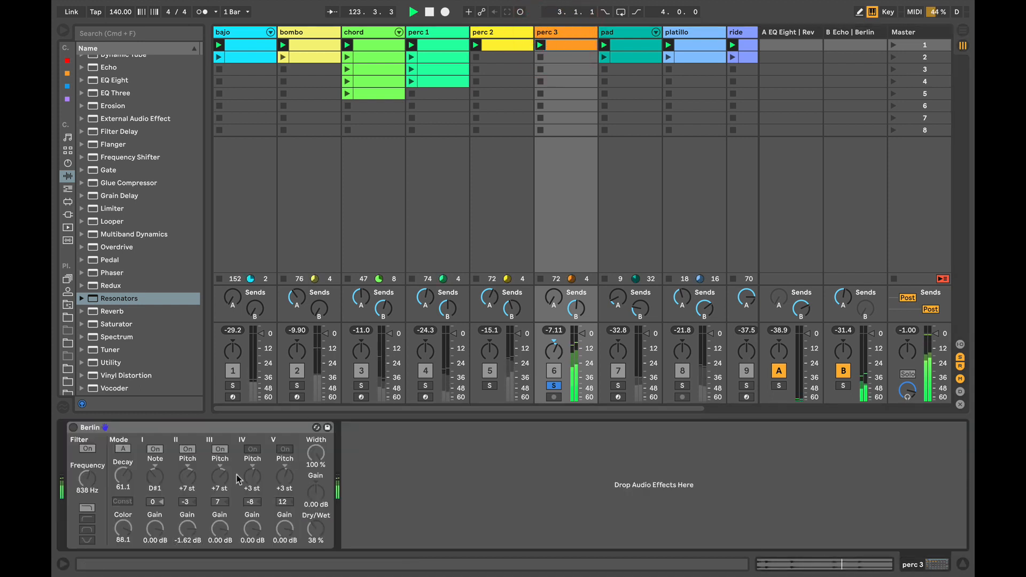
{"action": "left_click", "coordinate": [73, 428]}
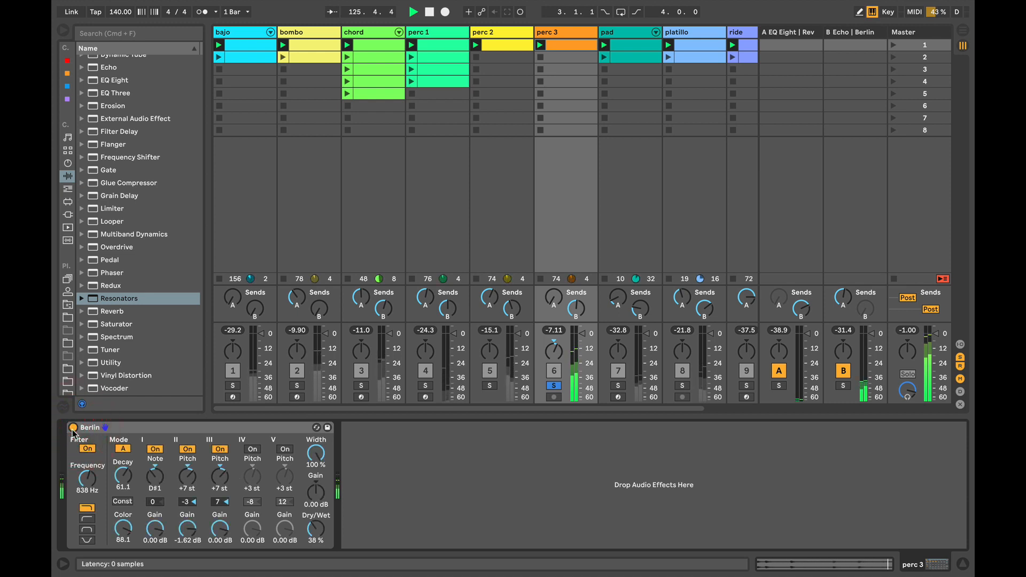